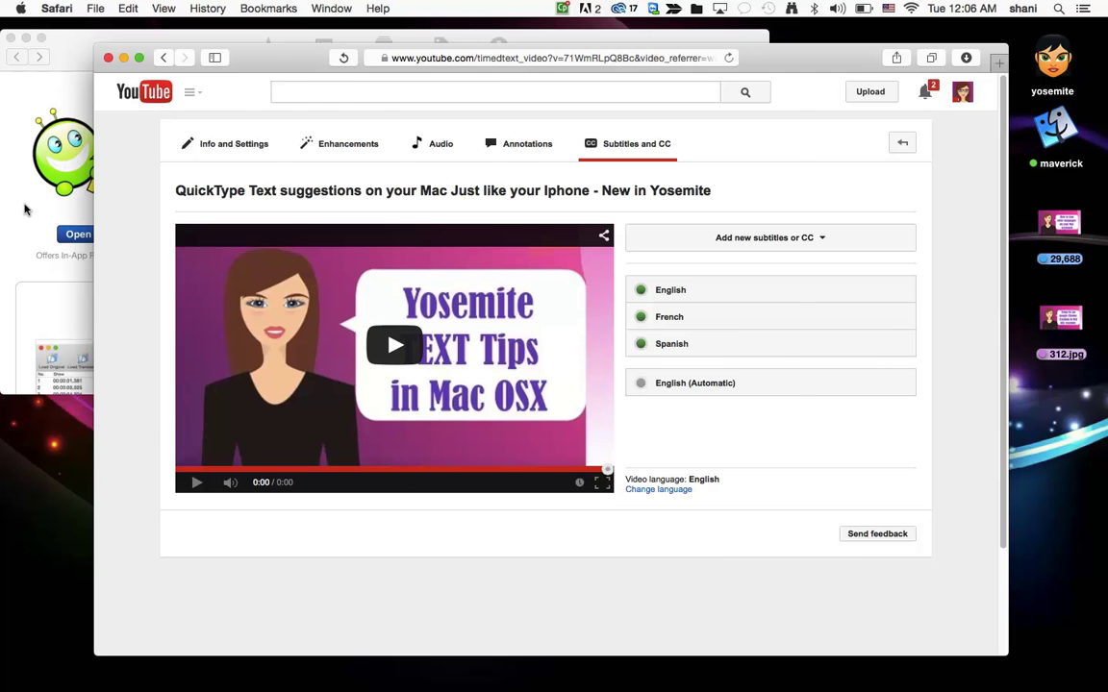
- After glancing at the store page, discard the unpublished edits to the English (Automatic) captions
click(25, 189)
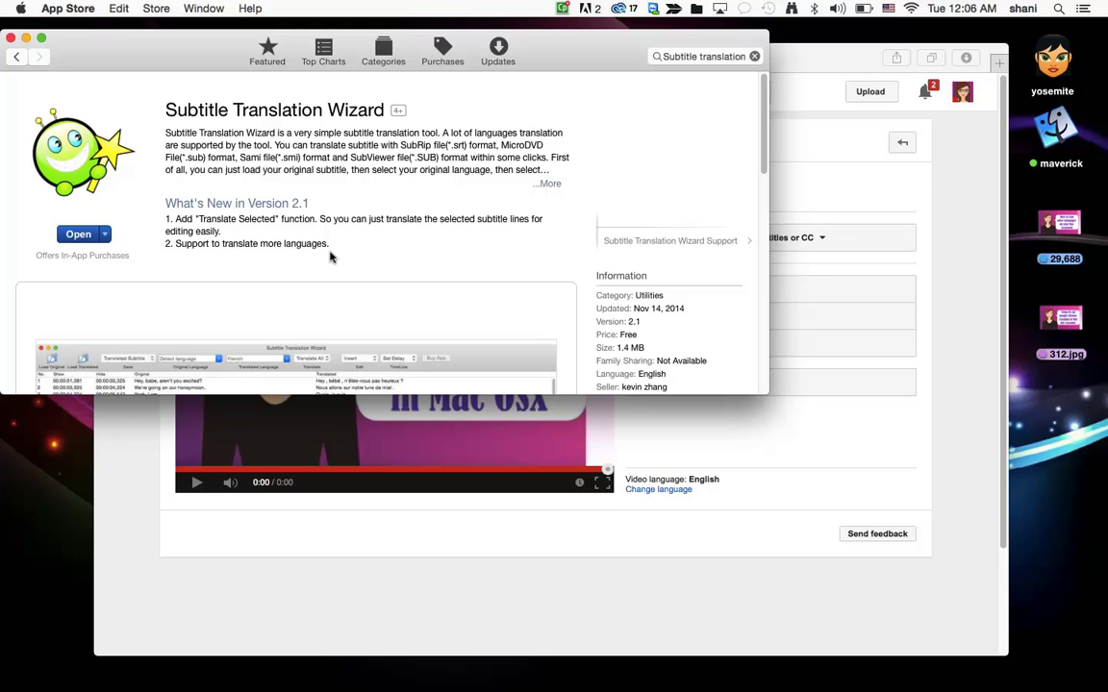
click(376, 532)
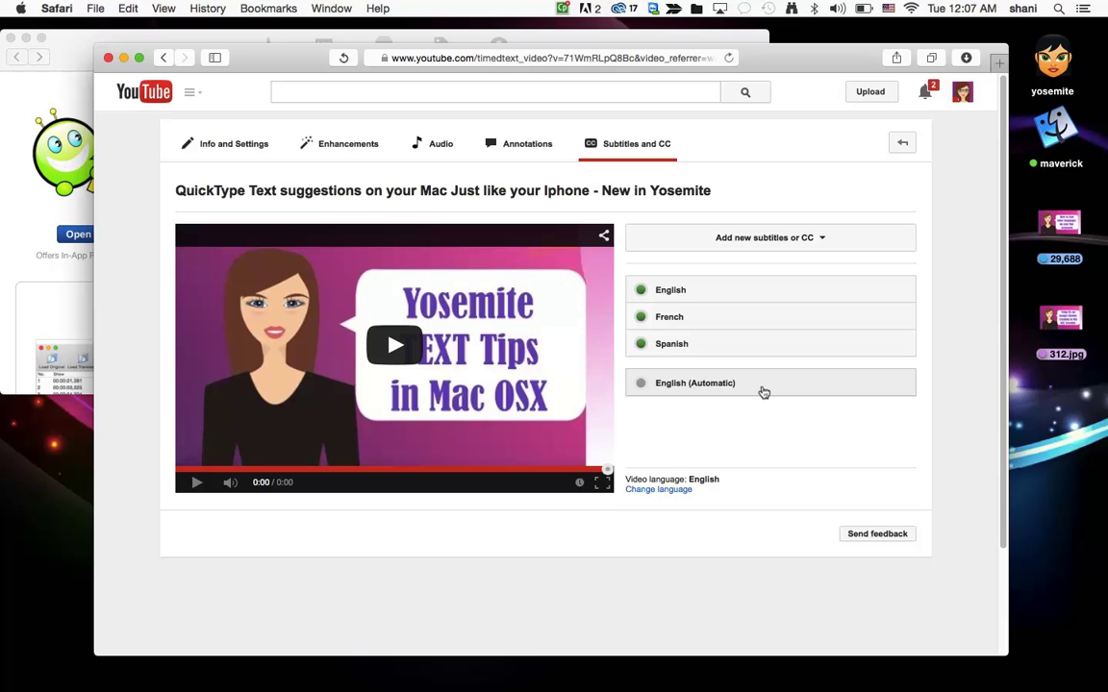
click(765, 390)
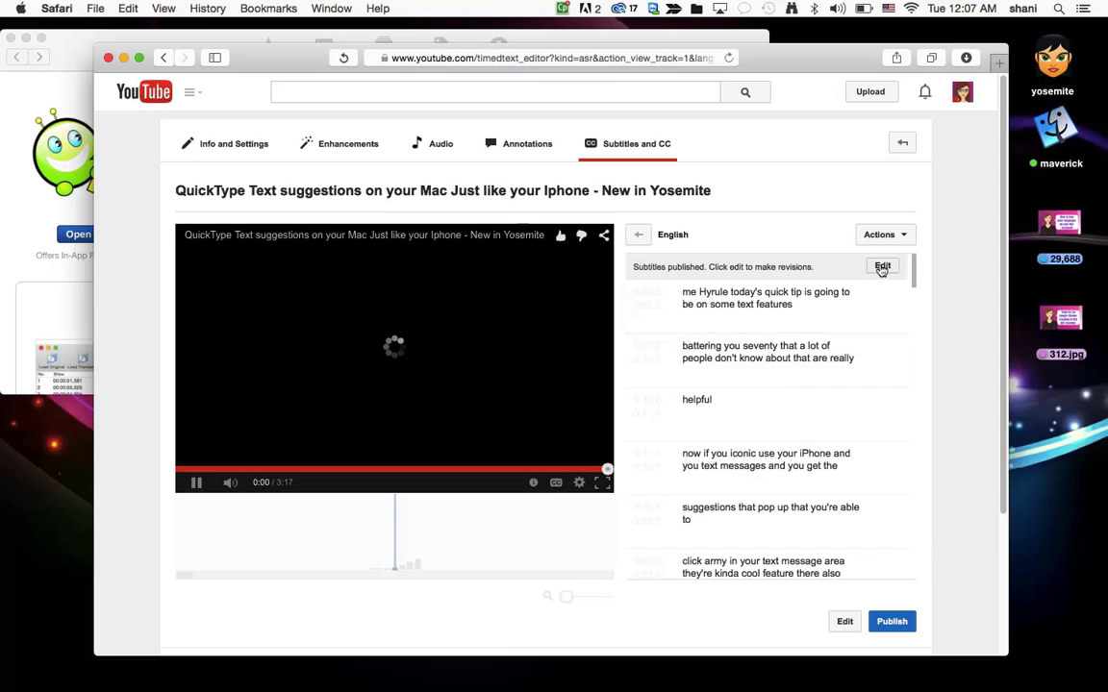
click(882, 267)
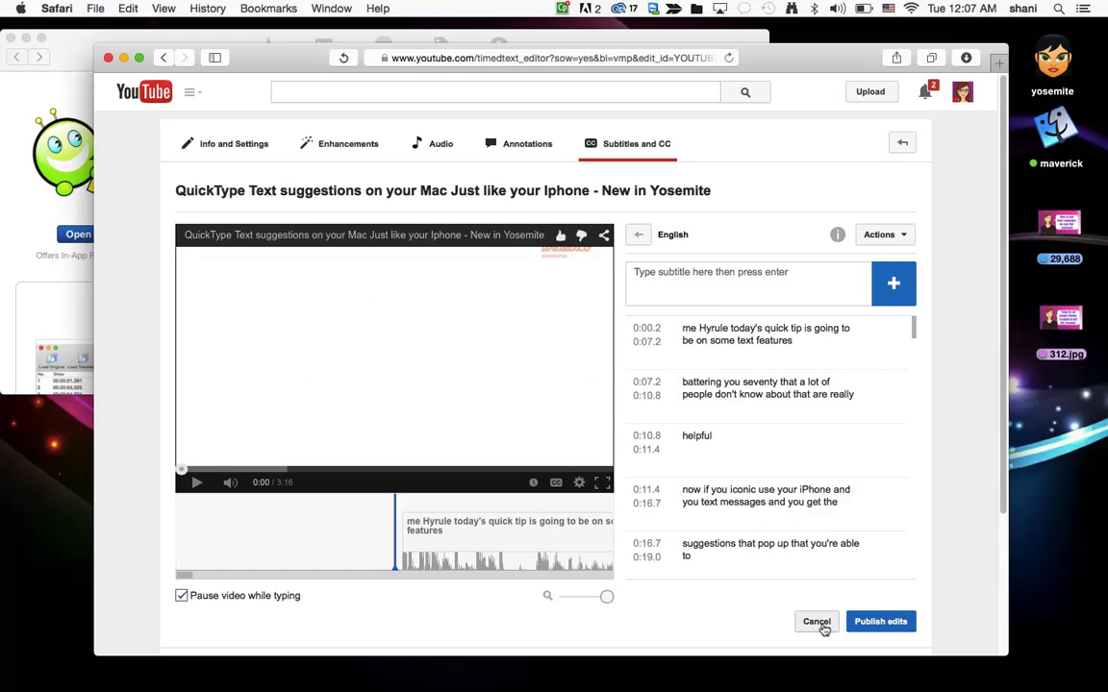
click(815, 622)
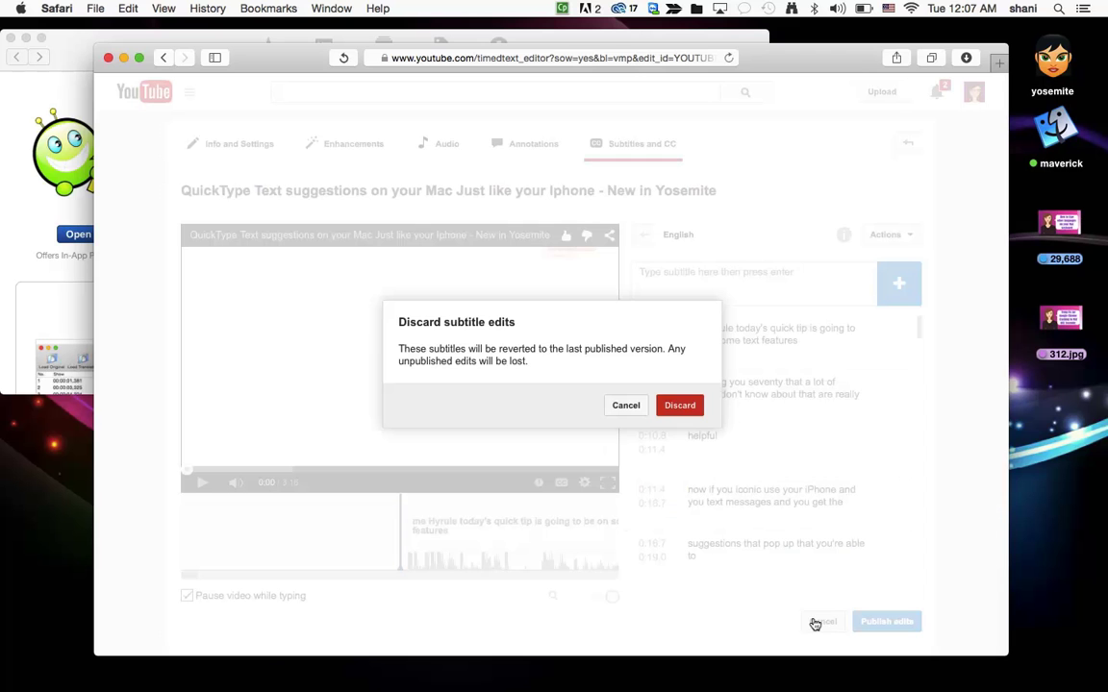
click(678, 406)
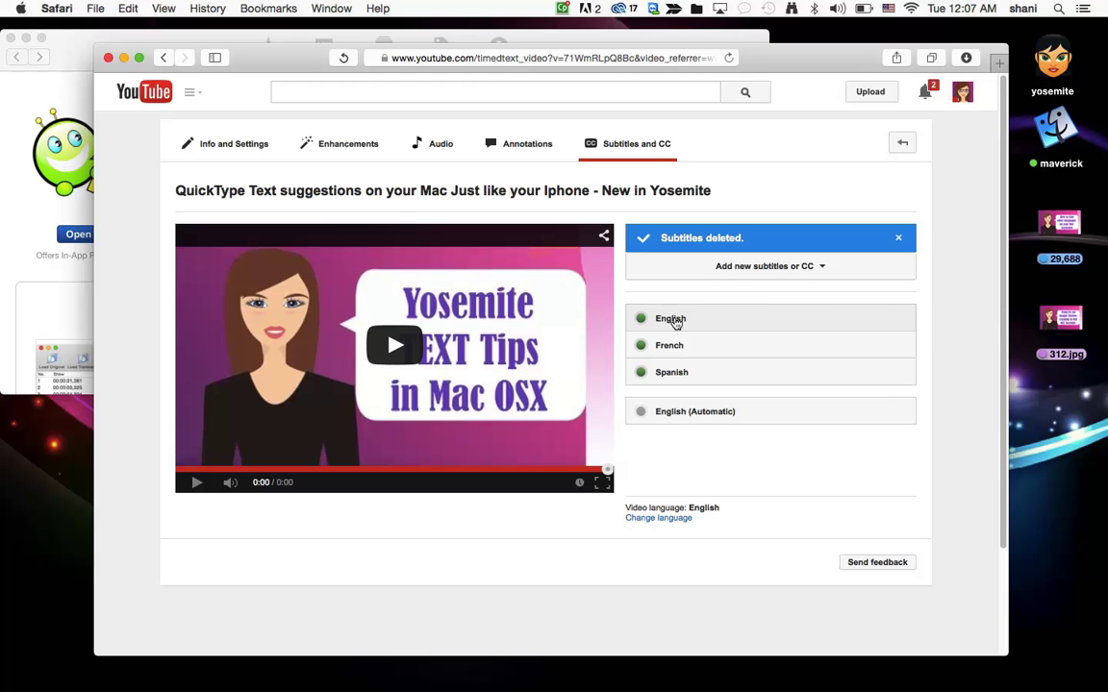
- Download the published English subtitles as an .srt file and bring back the Subtitle Translation Wizard page
click(697, 321)
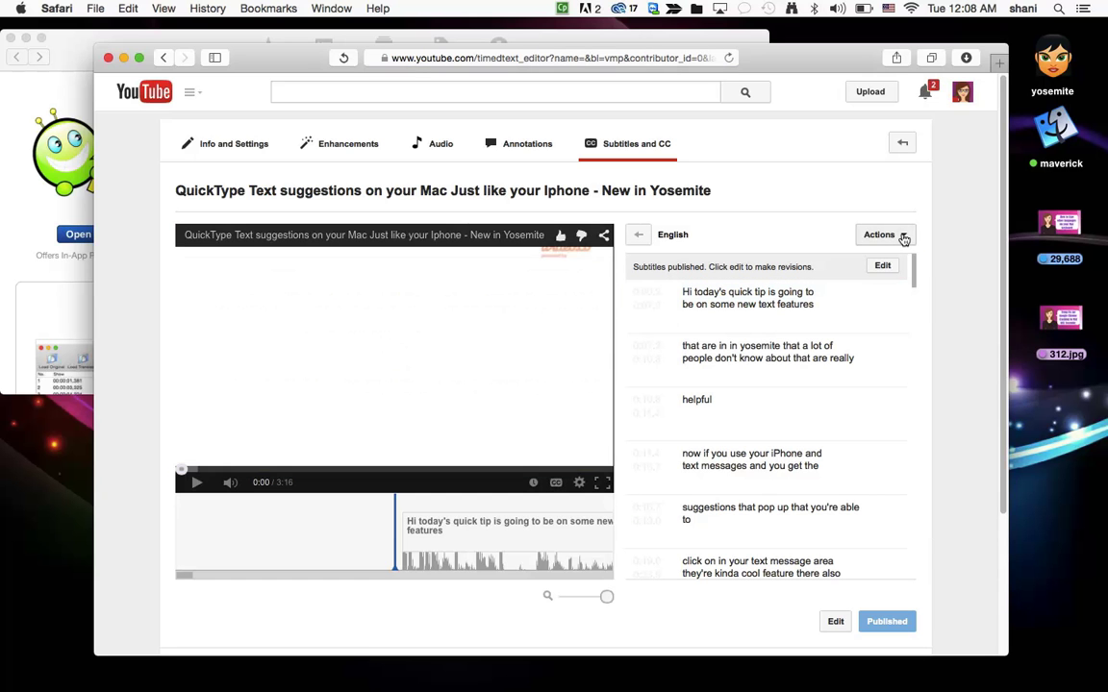
click(903, 237)
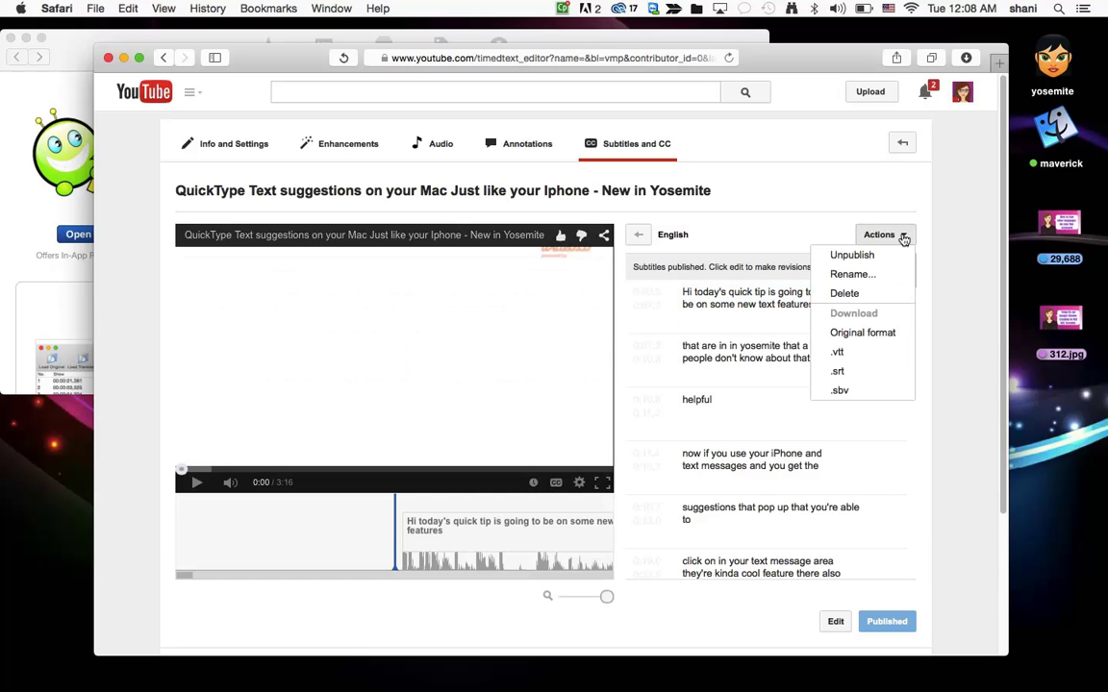
click(858, 381)
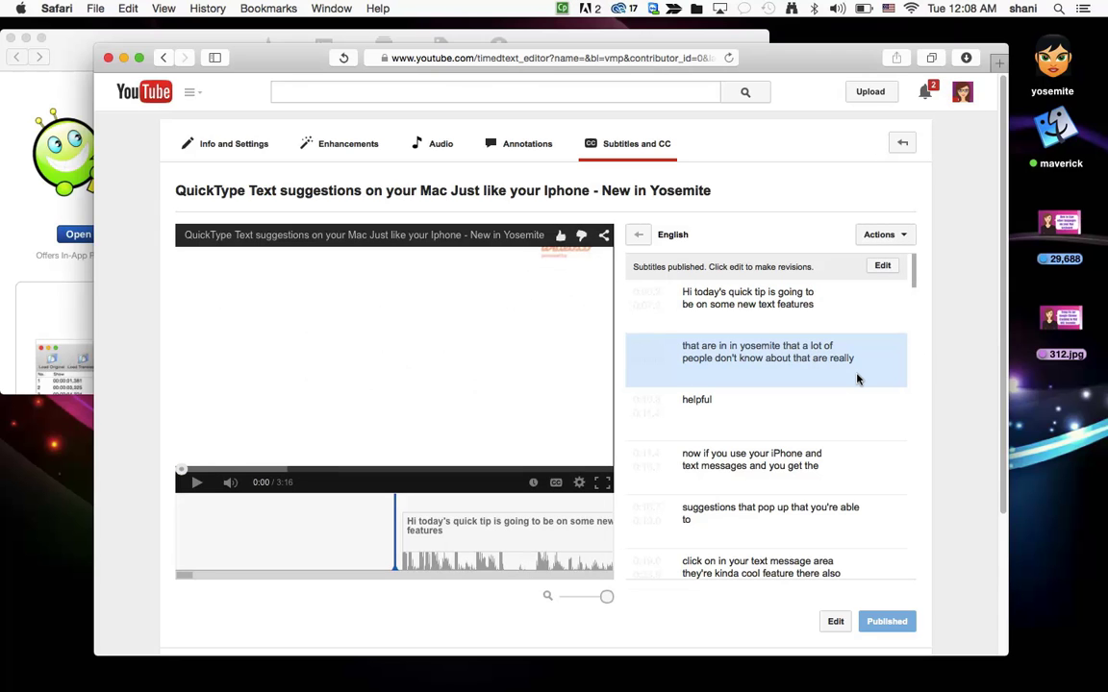
click(31, 97)
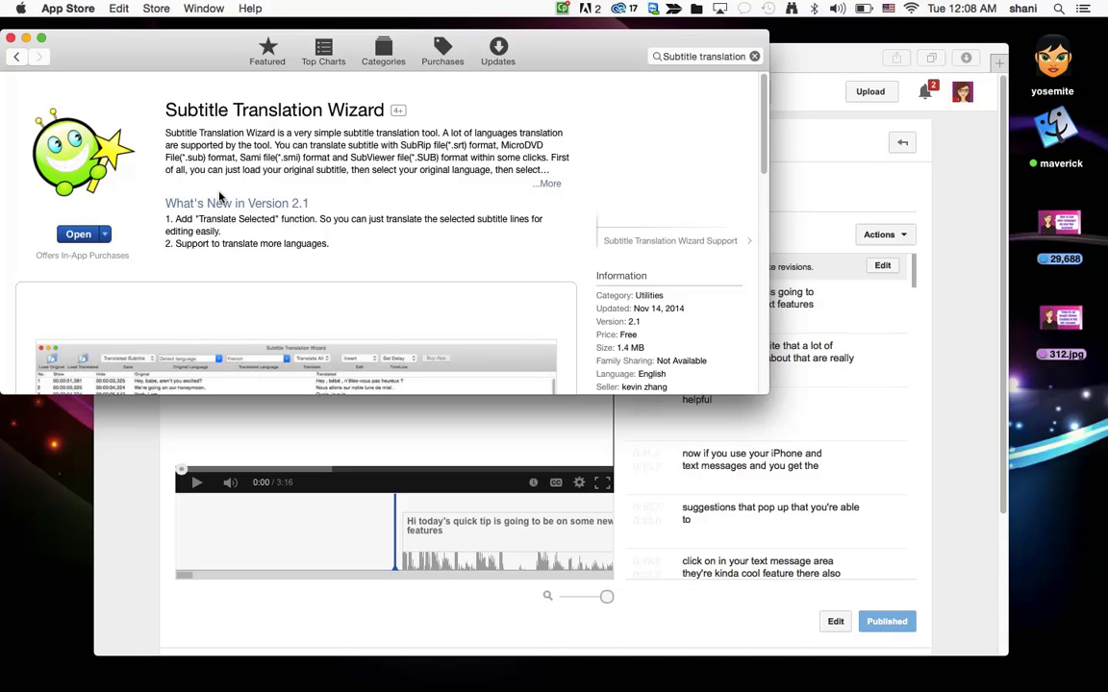
- Launch Subtitle Translation Wizard and pick captions.srt from Downloads as the original subtitle file
click(78, 237)
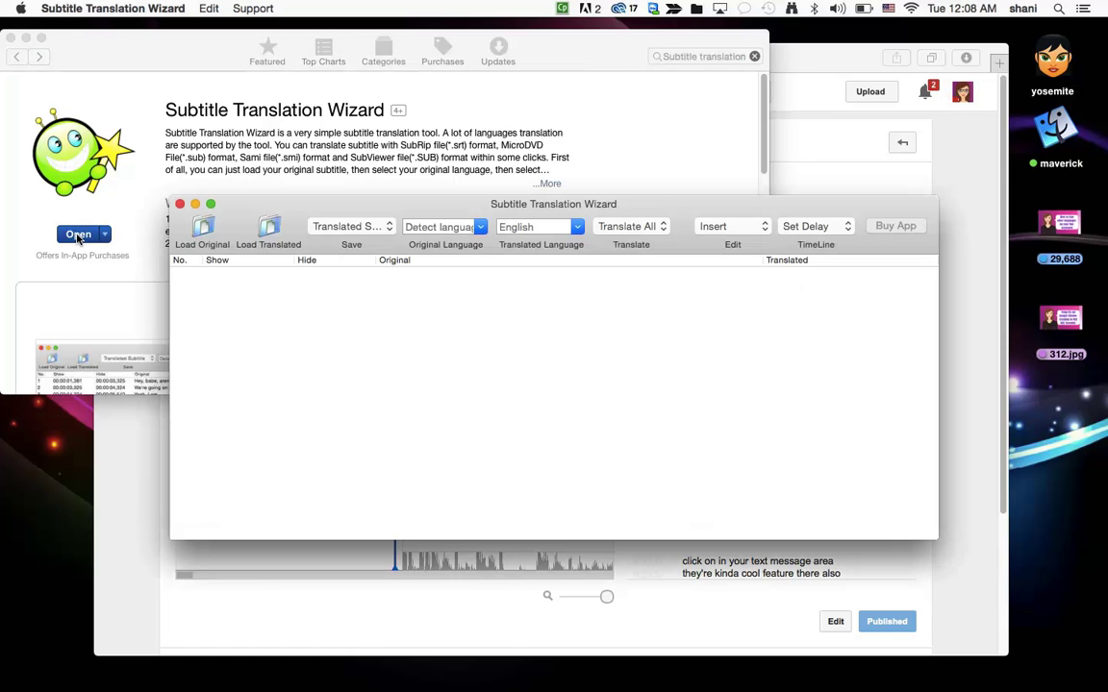
click(203, 228)
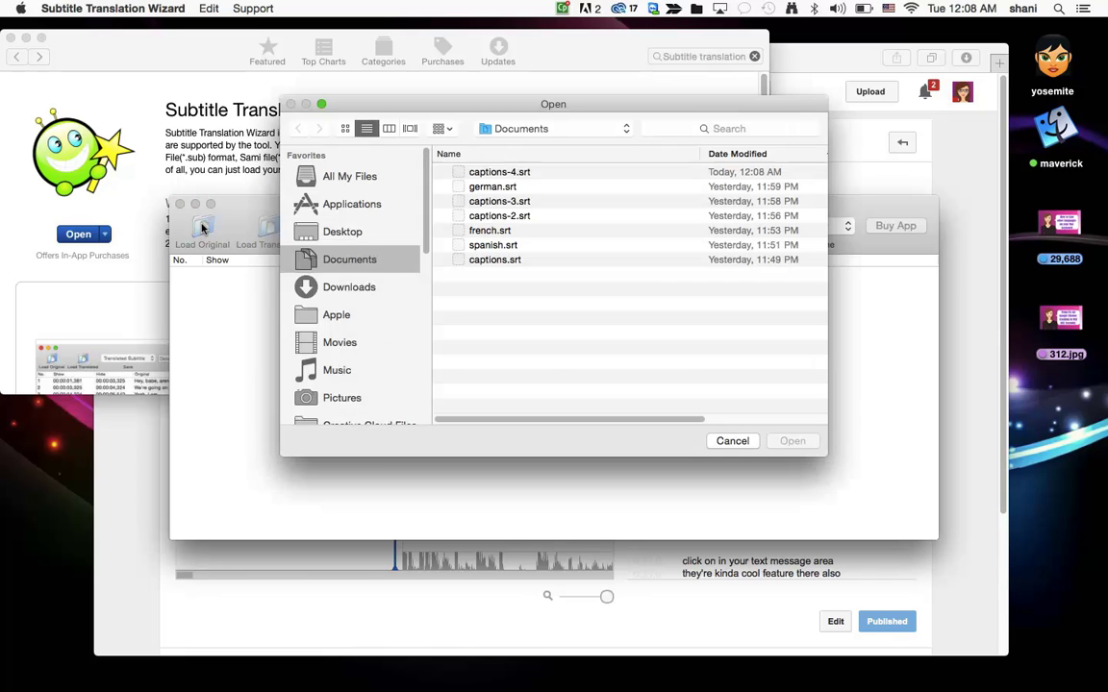
click(518, 263)
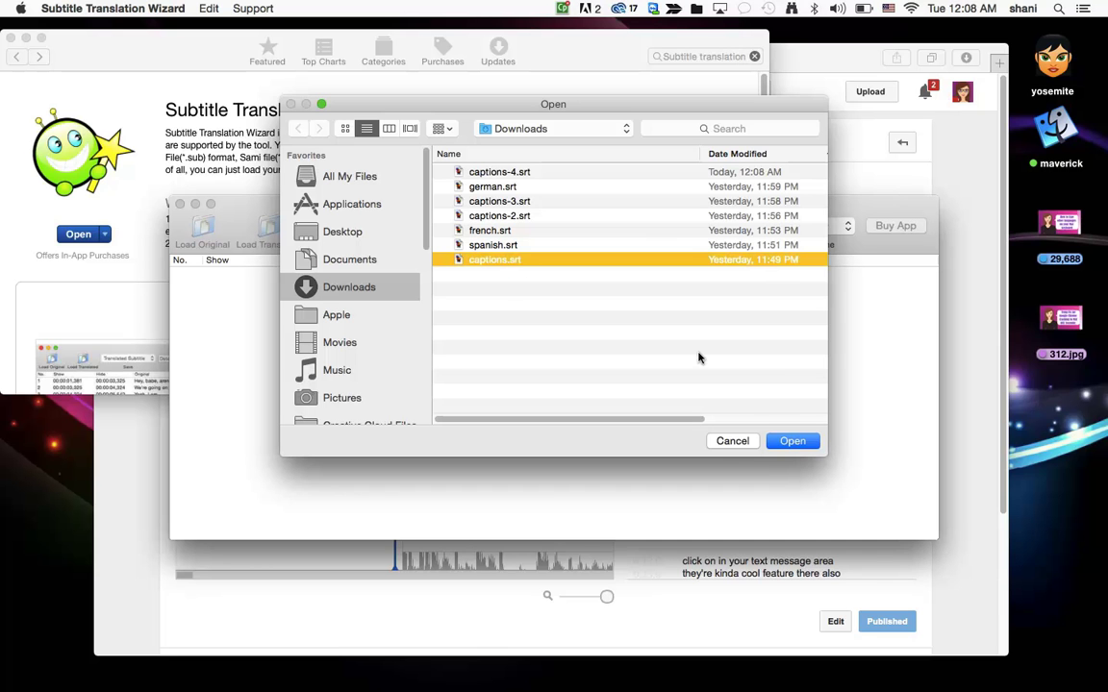
- Load captions.srt, set German as the target language, and translate all subtitle lines
click(790, 442)
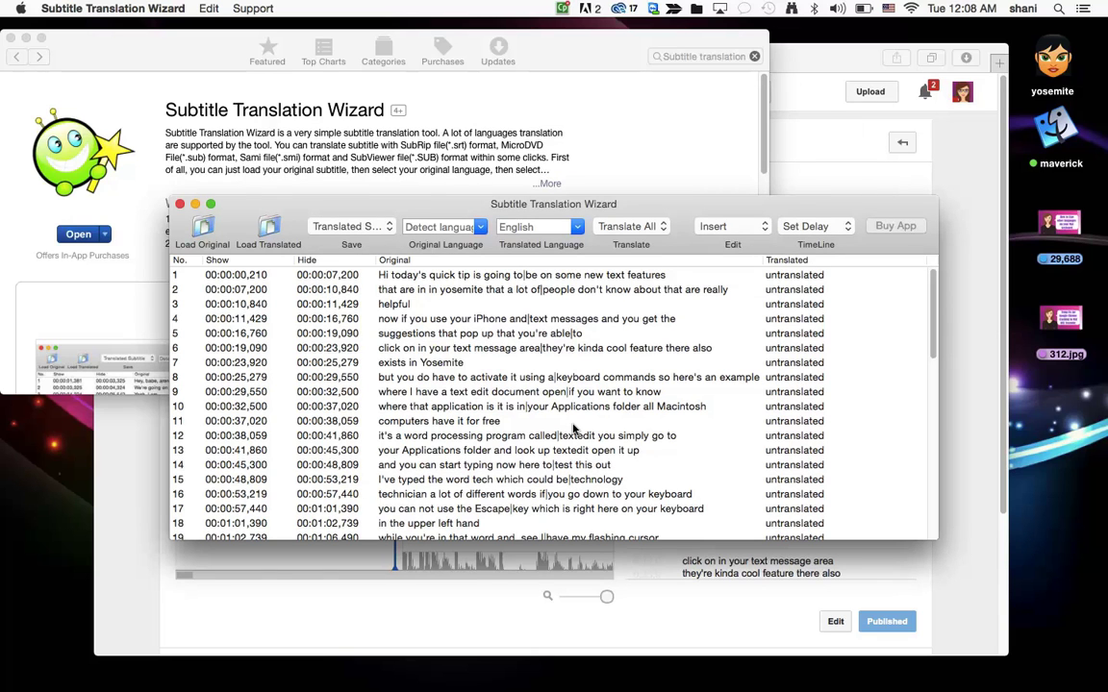
click(578, 228)
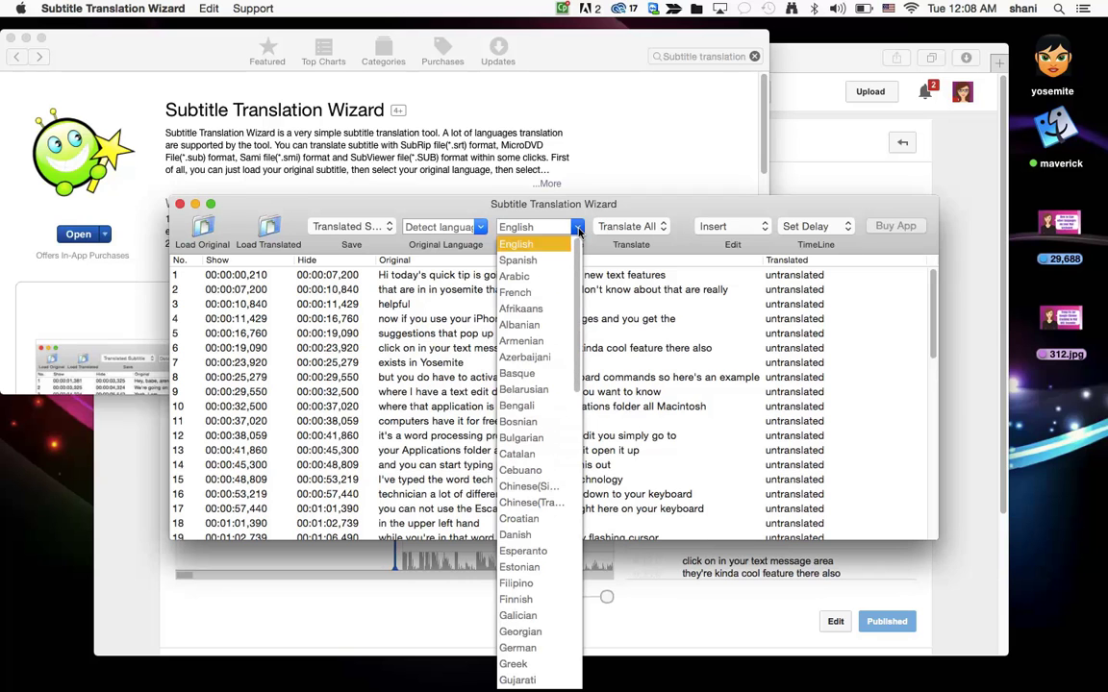
scroll(534, 457, down, 3)
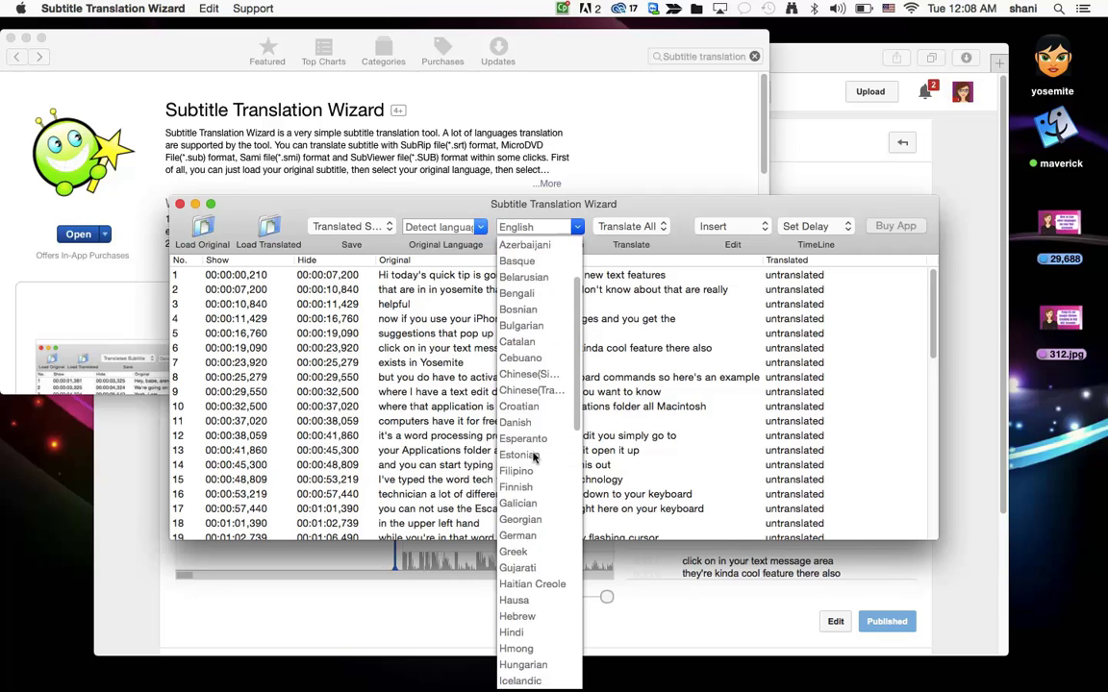
scroll(534, 457, down, 1)
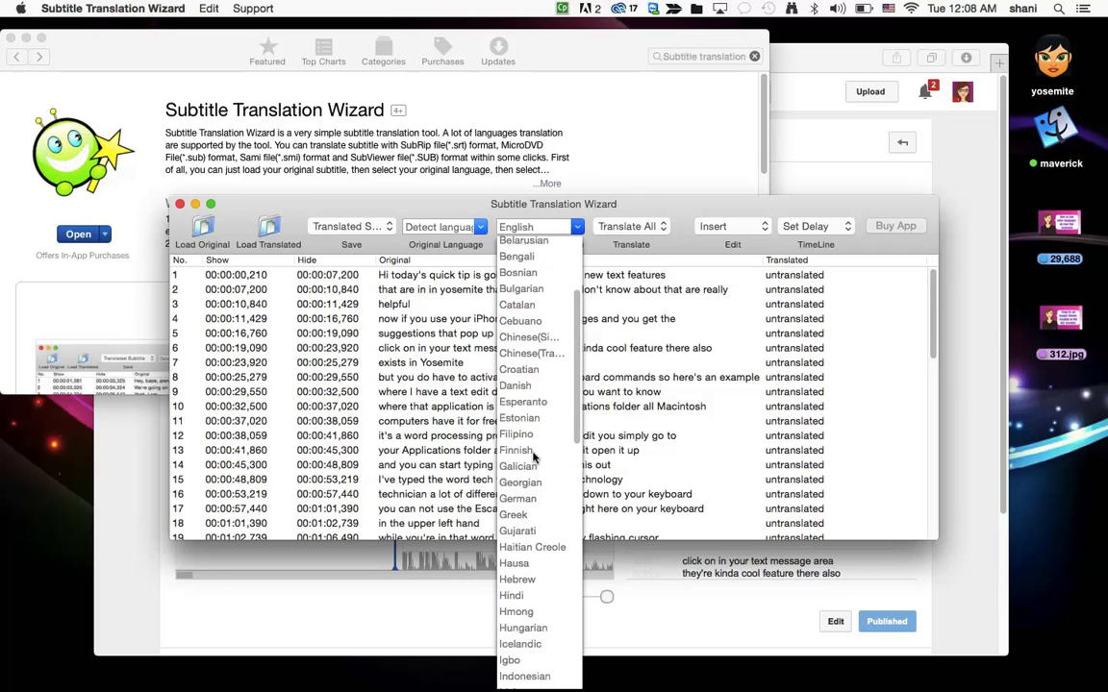
click(520, 498)
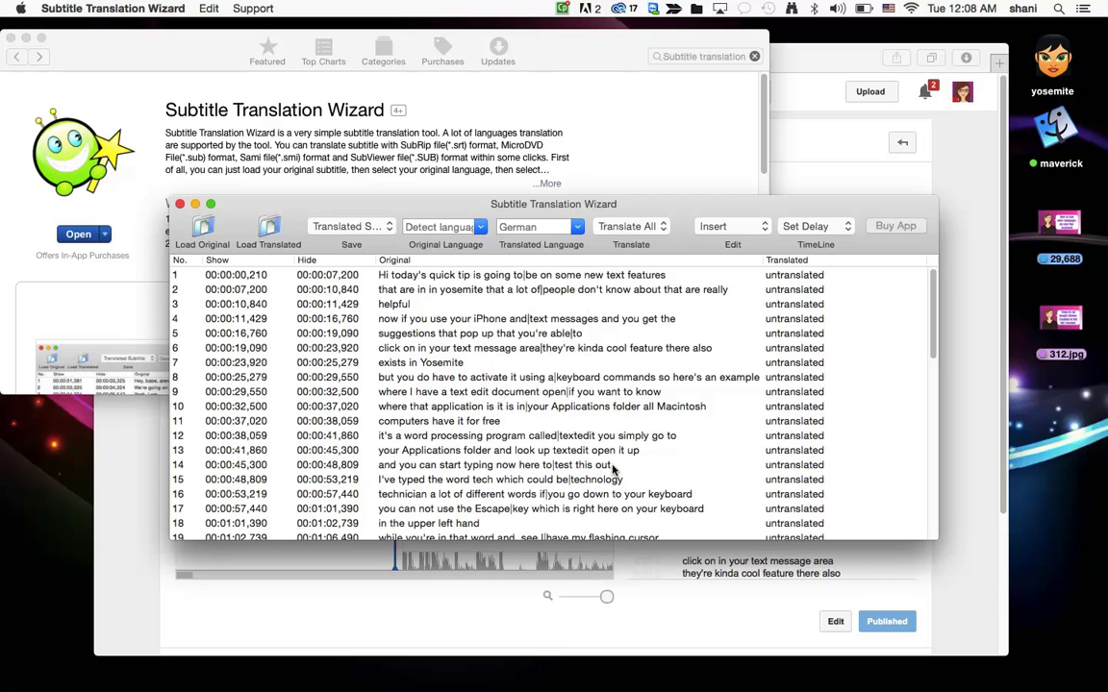
click(647, 232)
click(645, 229)
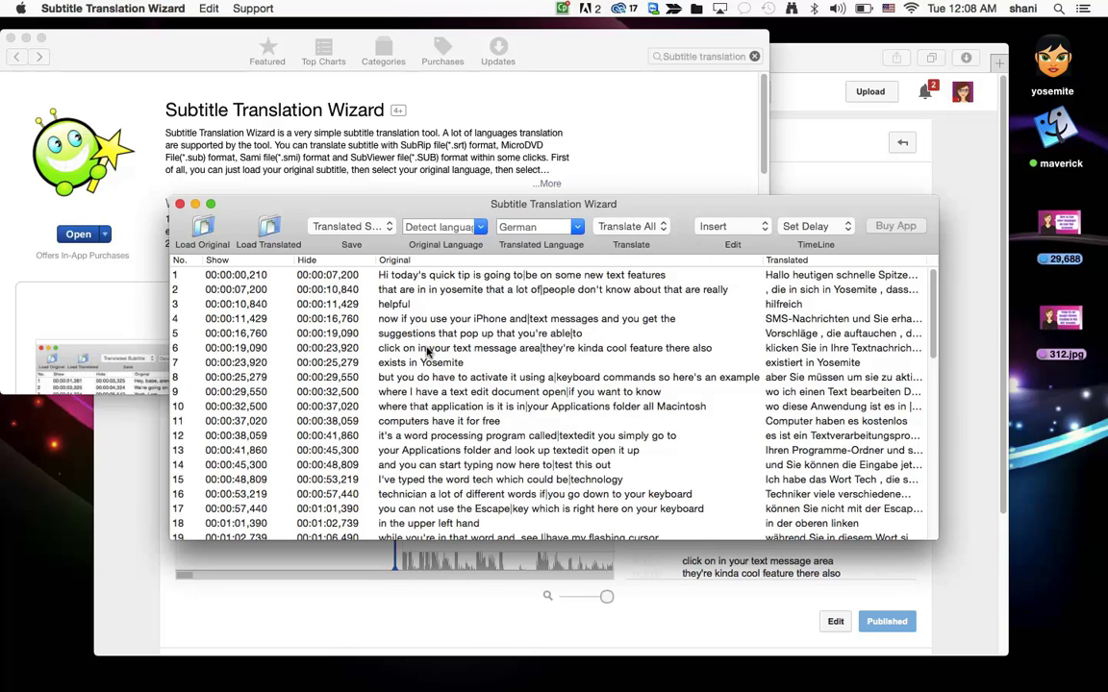
- Save the translated subtitles as german.srt in Downloads, replacing the existing file, then return to Safari
click(360, 228)
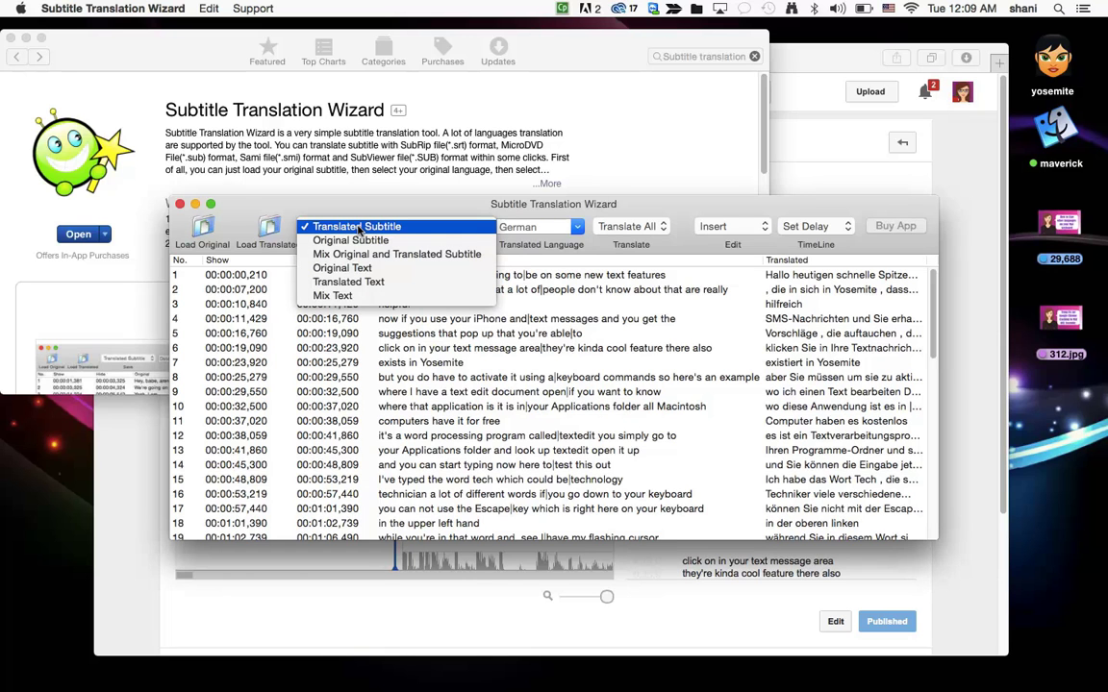
click(359, 228)
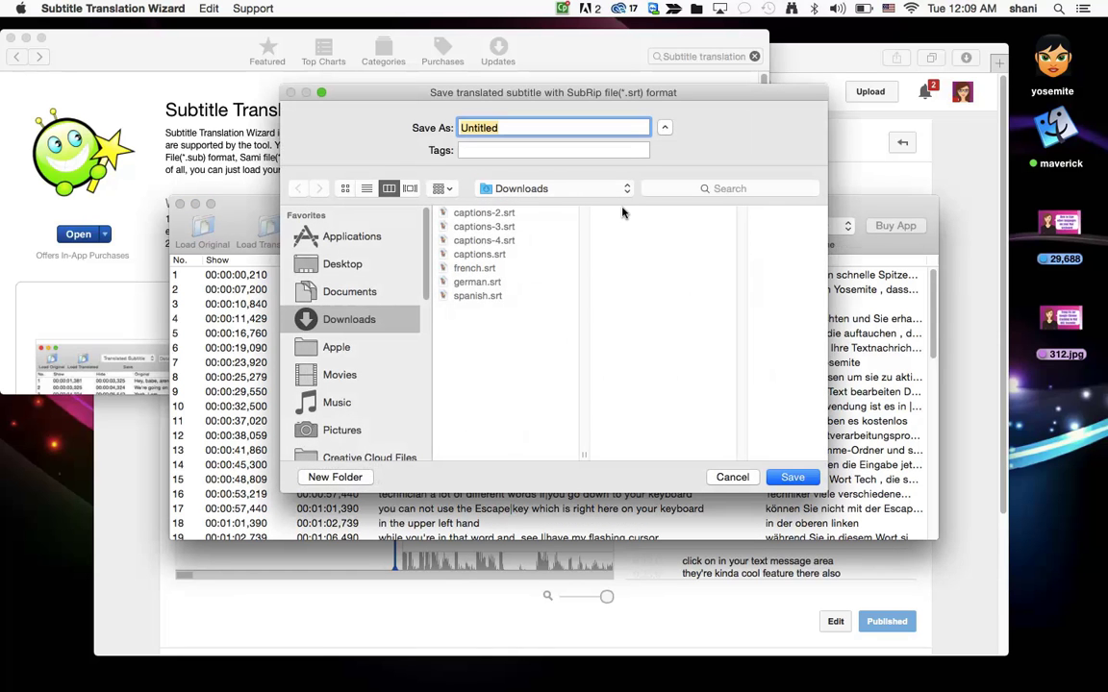
text(german)
click(792, 477)
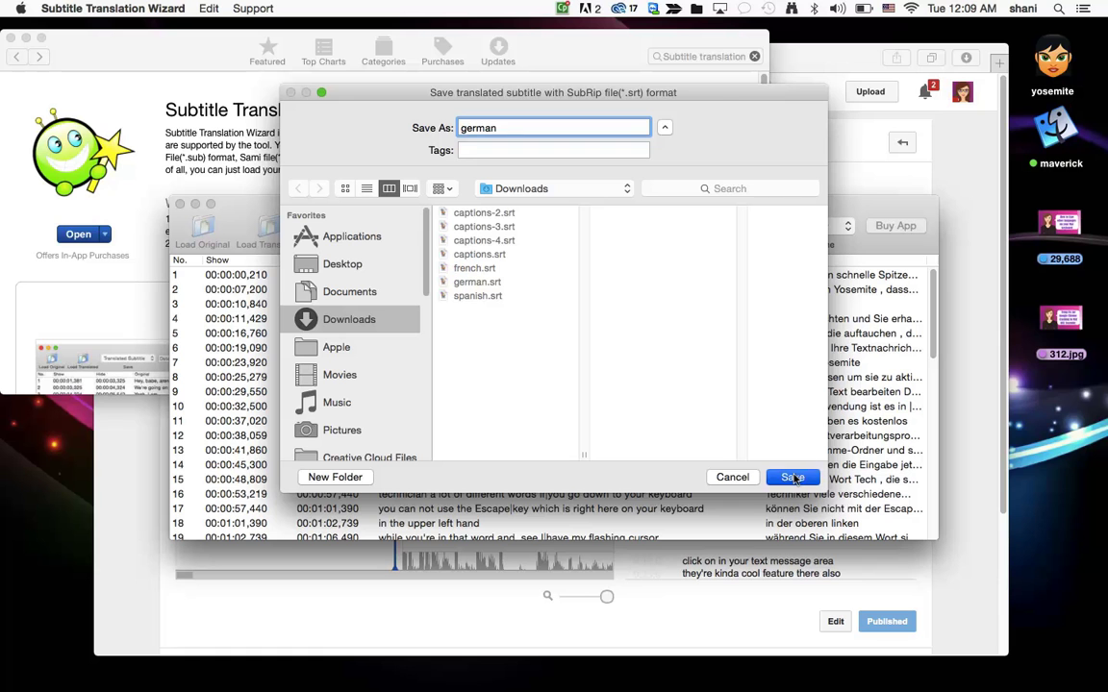
click(667, 191)
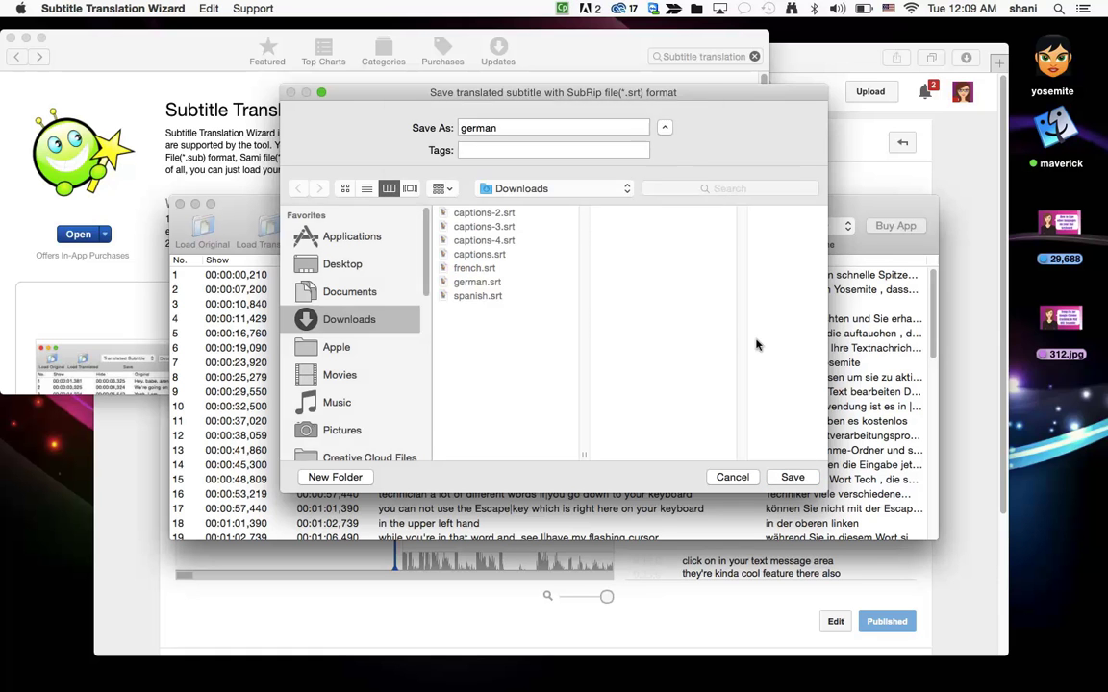
key(super+Tab)
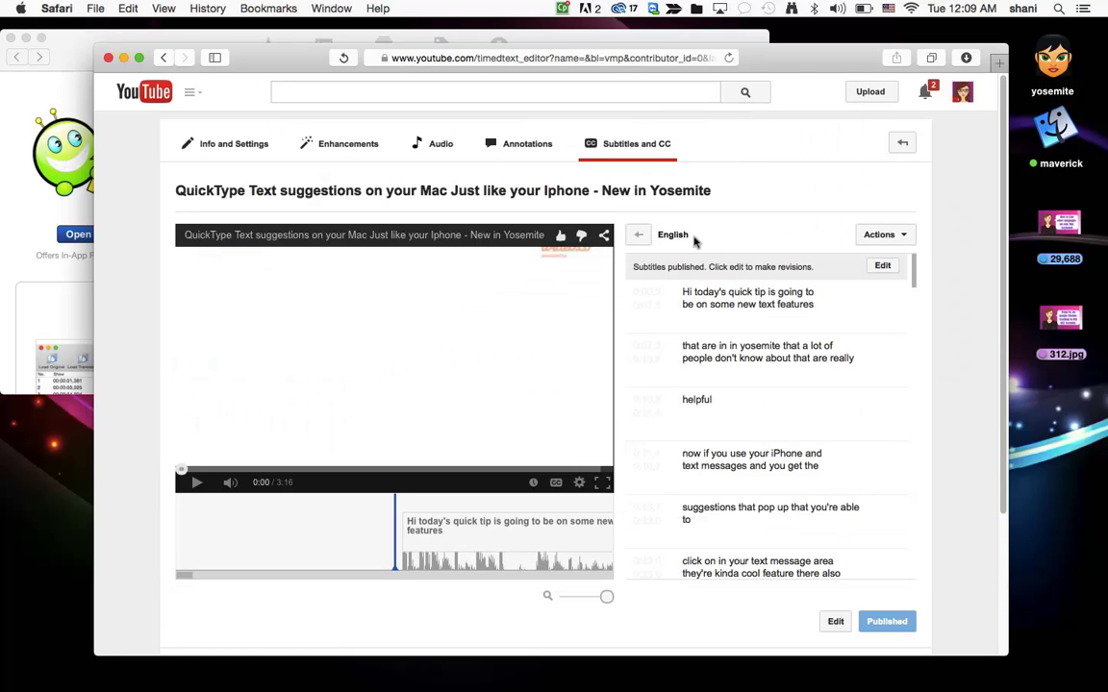
- From the subtitle languages list, add a new subtitle track in German
click(639, 240)
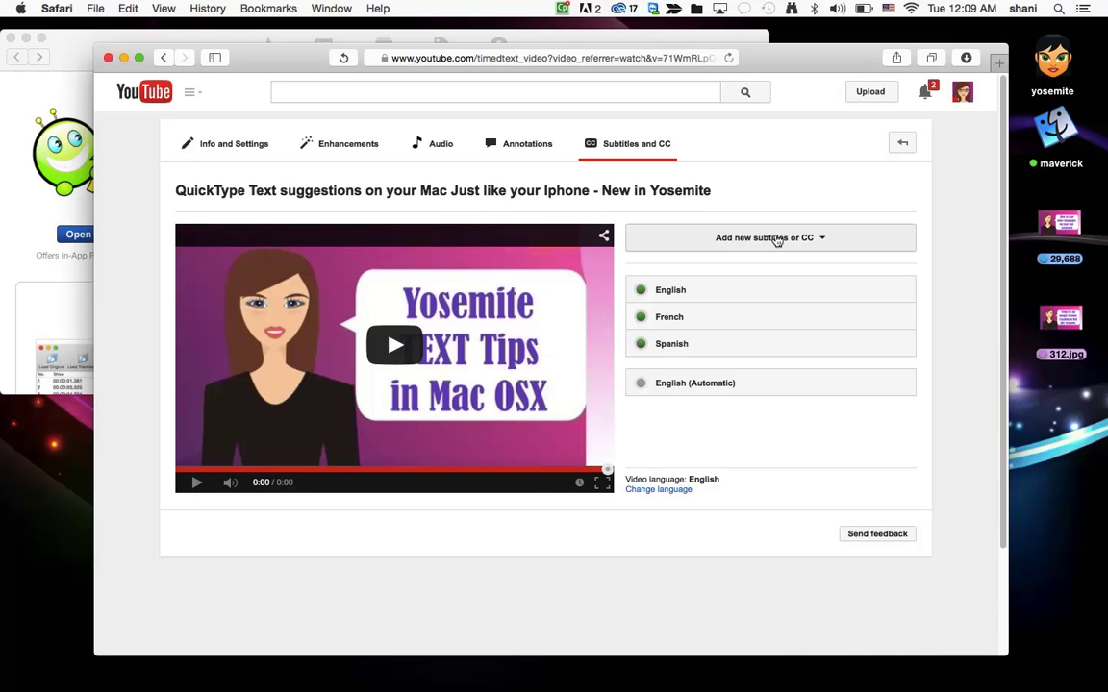
click(769, 237)
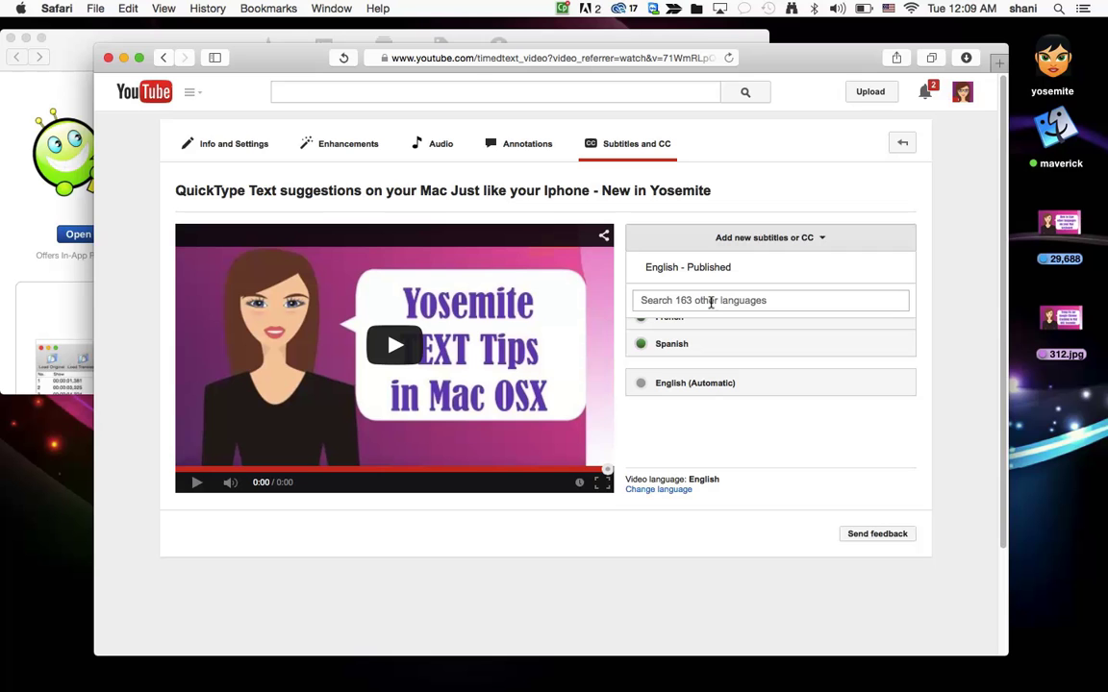
click(696, 298)
text(german)
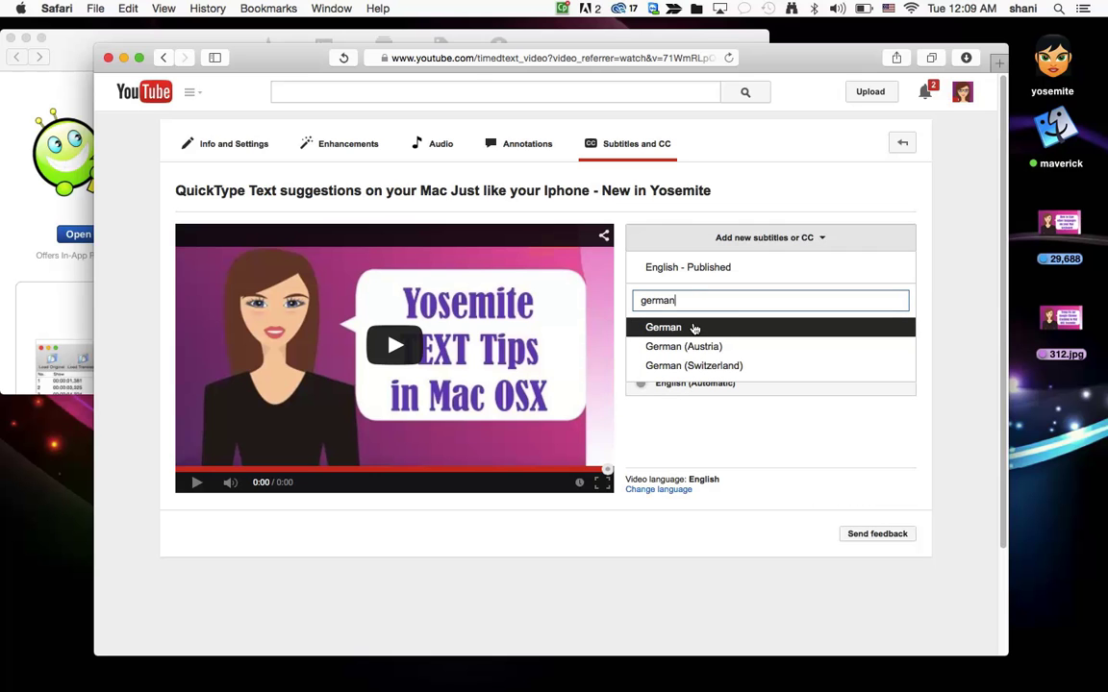
click(690, 327)
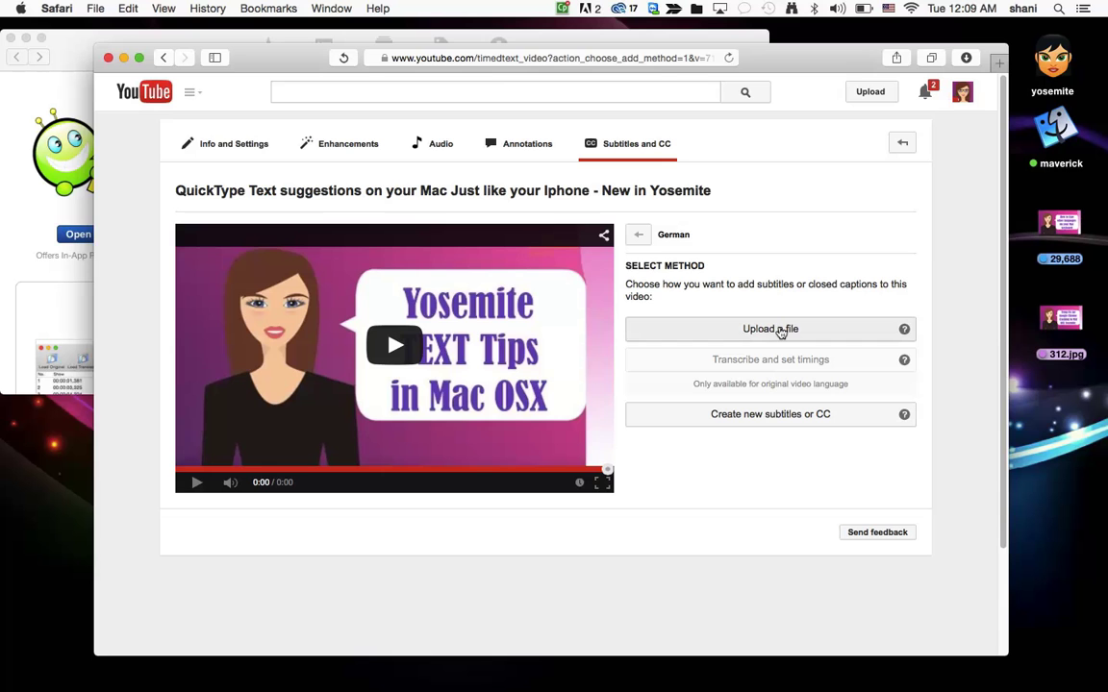
- Upload german.srt from Downloads into the German subtitle track
click(781, 330)
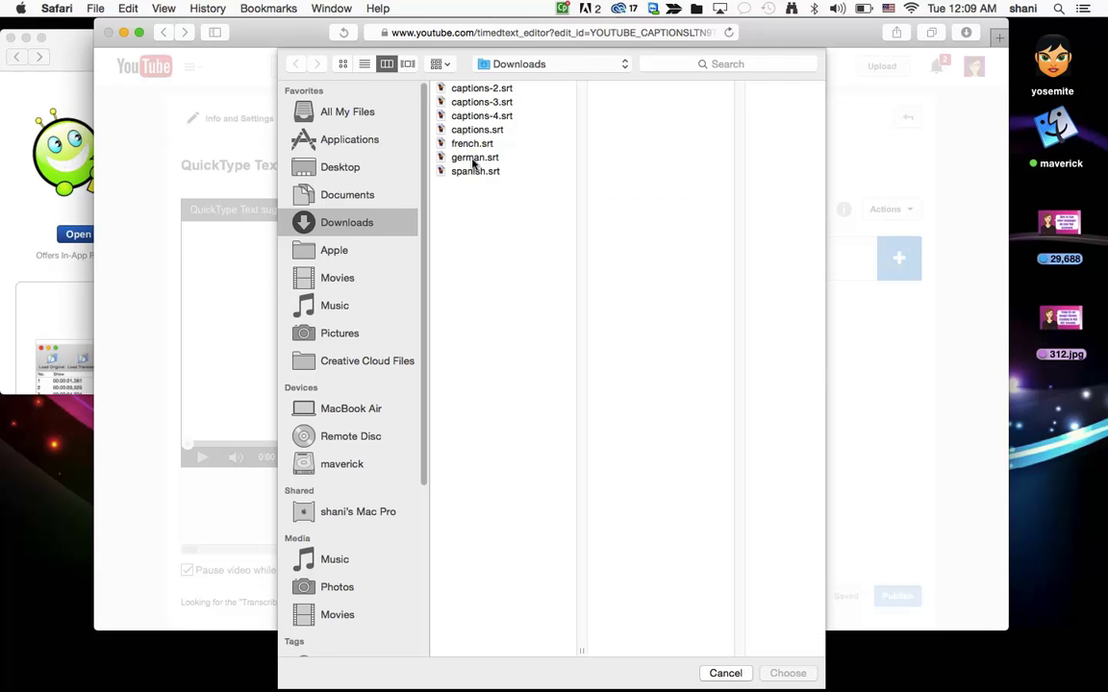
click(474, 158)
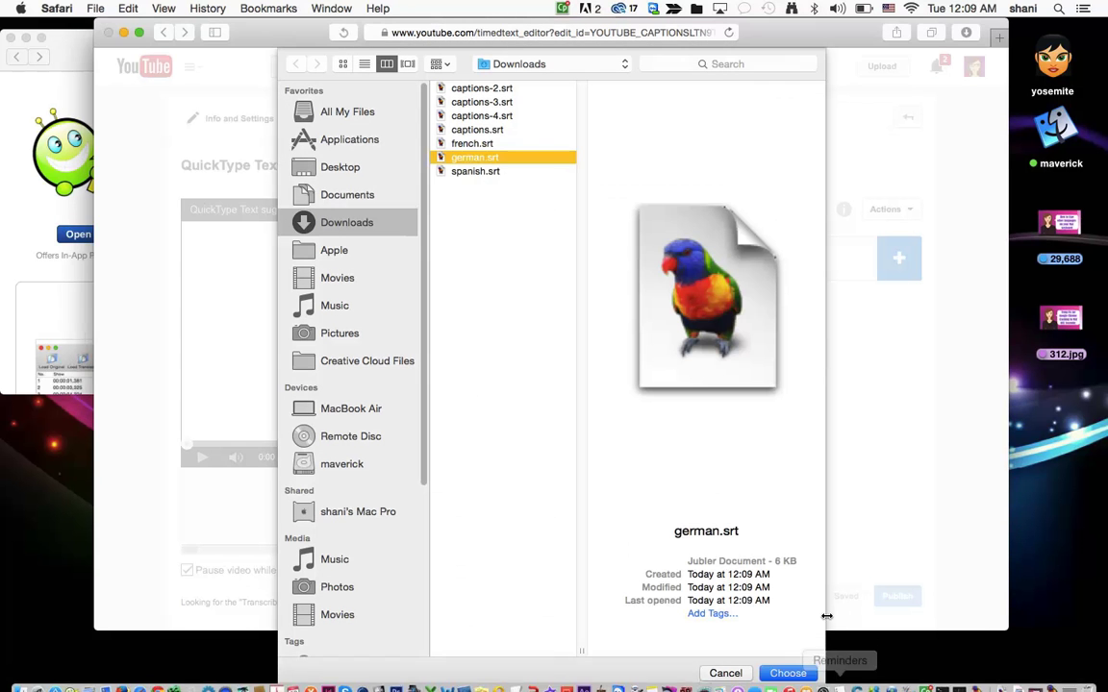
click(787, 673)
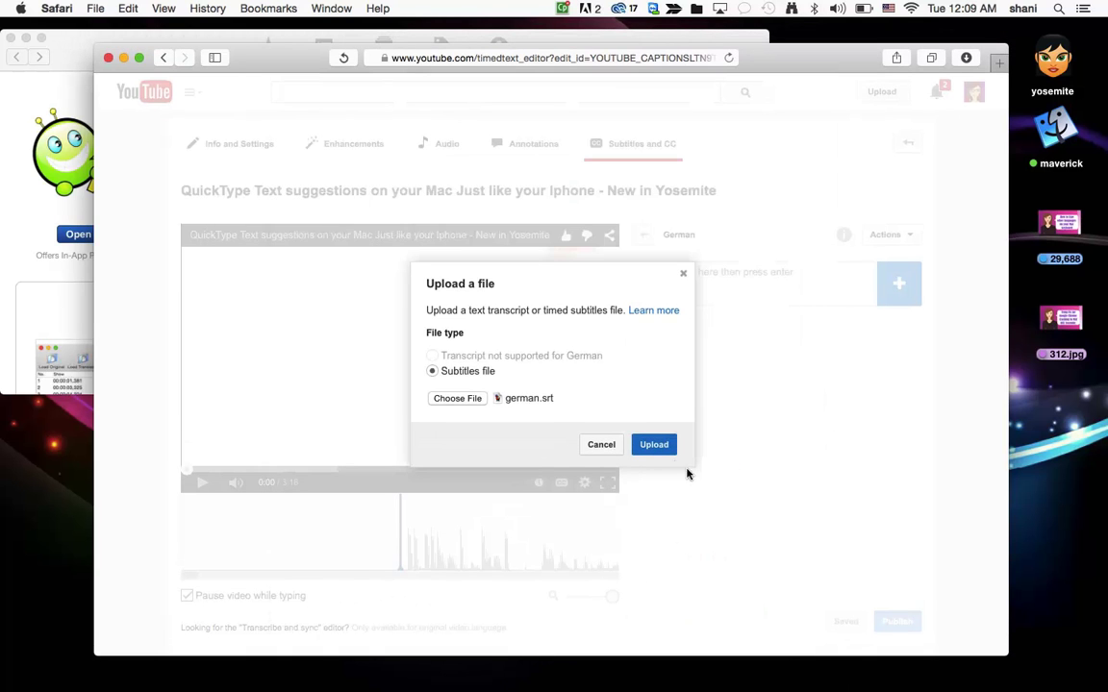
click(661, 449)
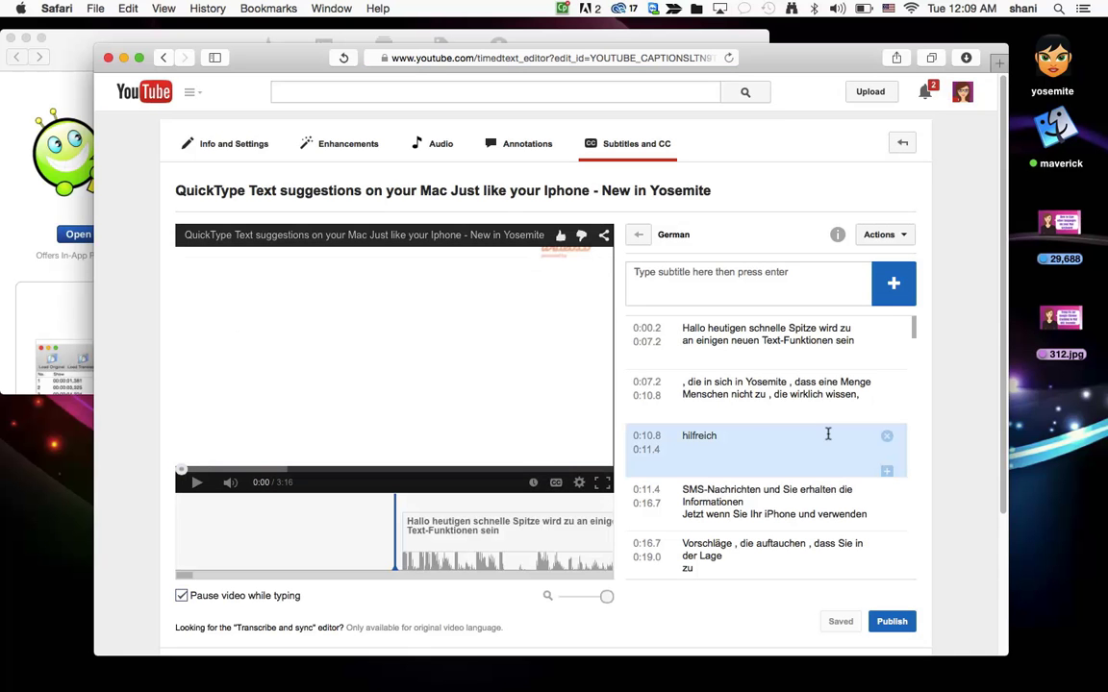
- Publish the German subtitle track
click(892, 622)
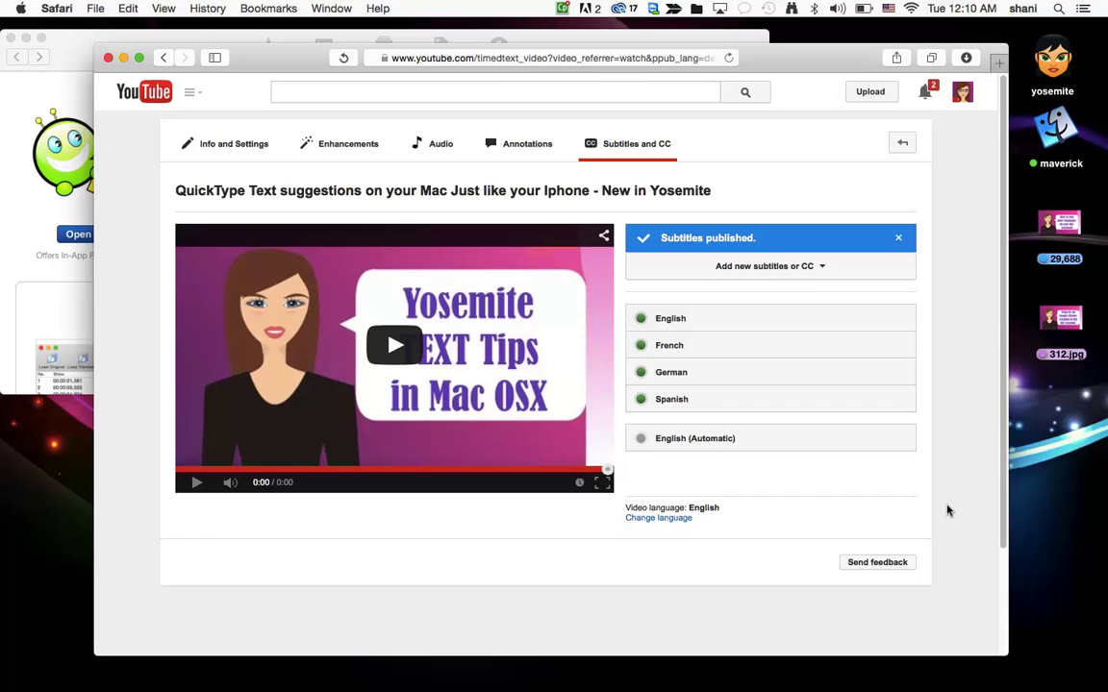
click(19, 217)
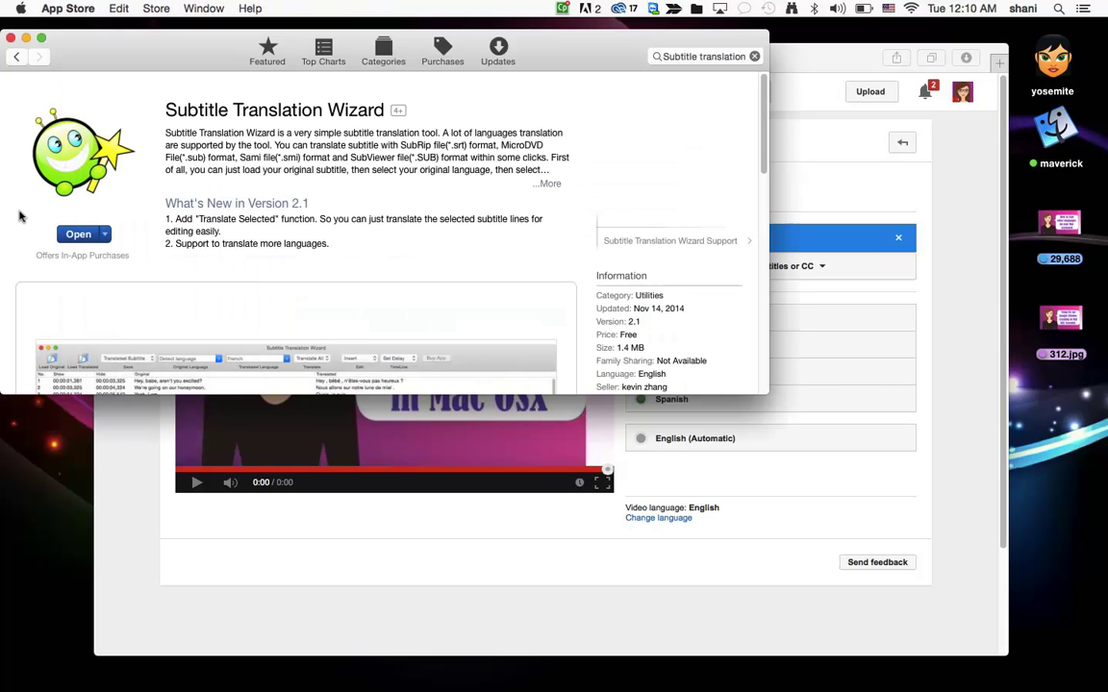
click(279, 568)
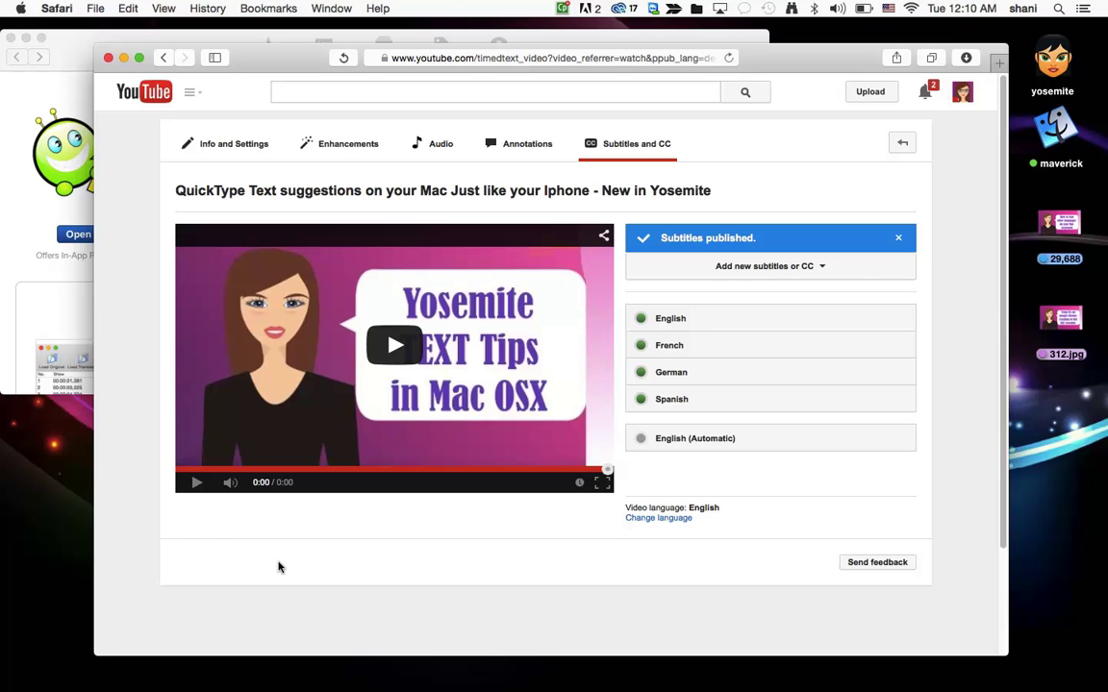
mouse_move(804, 686)
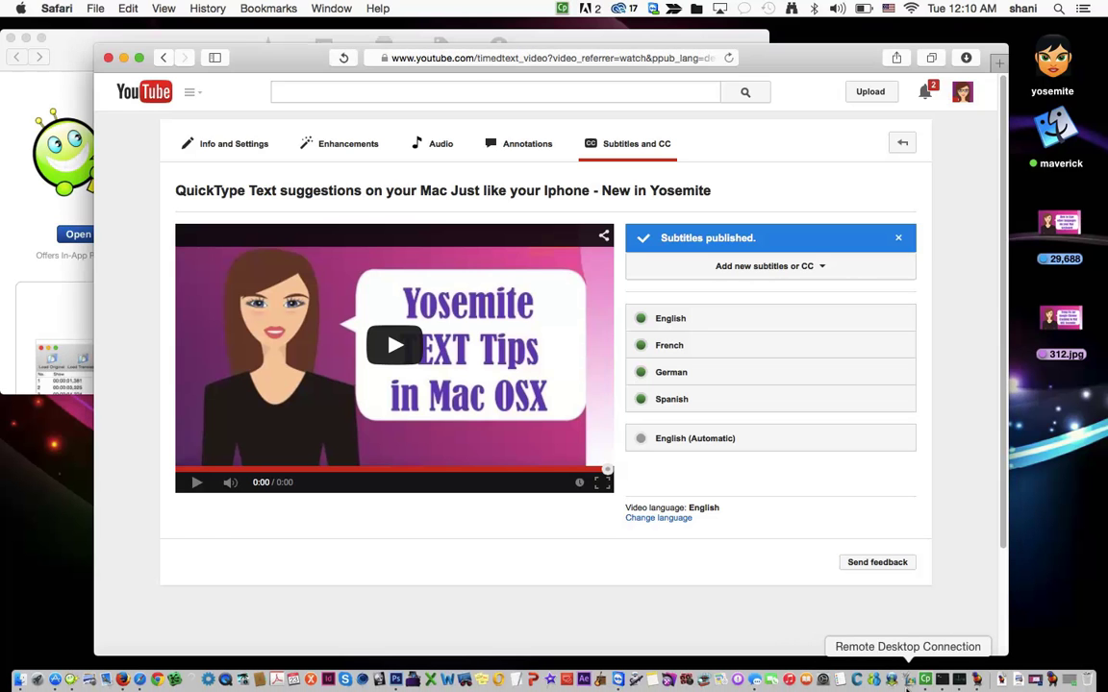